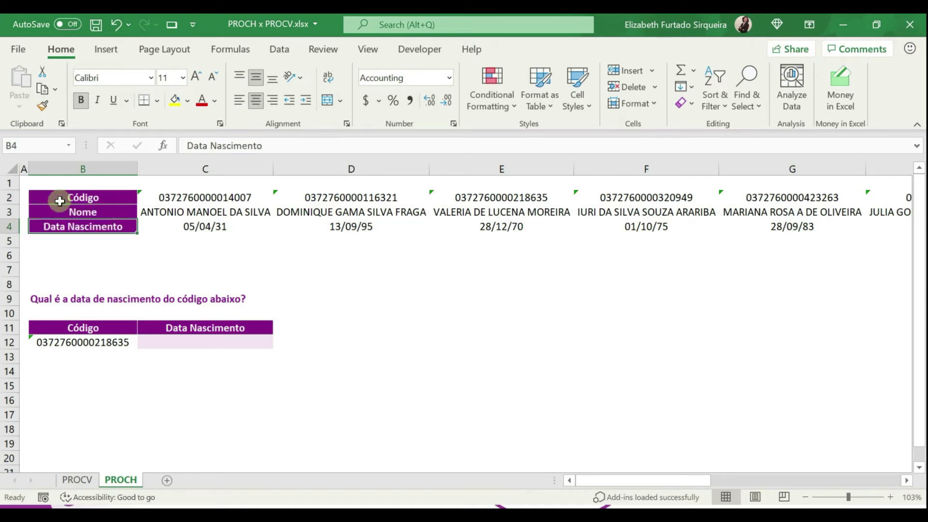
# Examine the PROCH table's row headers, its code row, and the cells below the third code in column E.
pyautogui.click(158, 342)
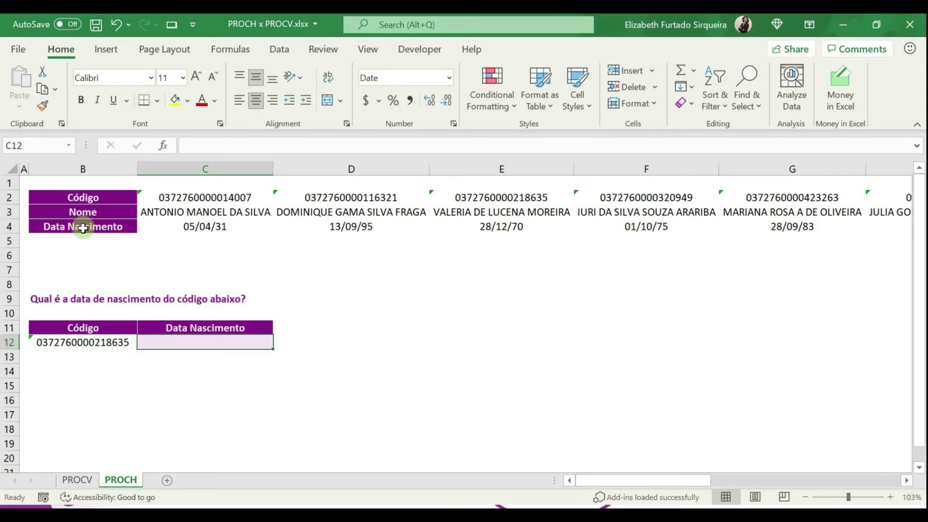
pyautogui.moveTo(99, 199); pyautogui.dragTo(105, 290)
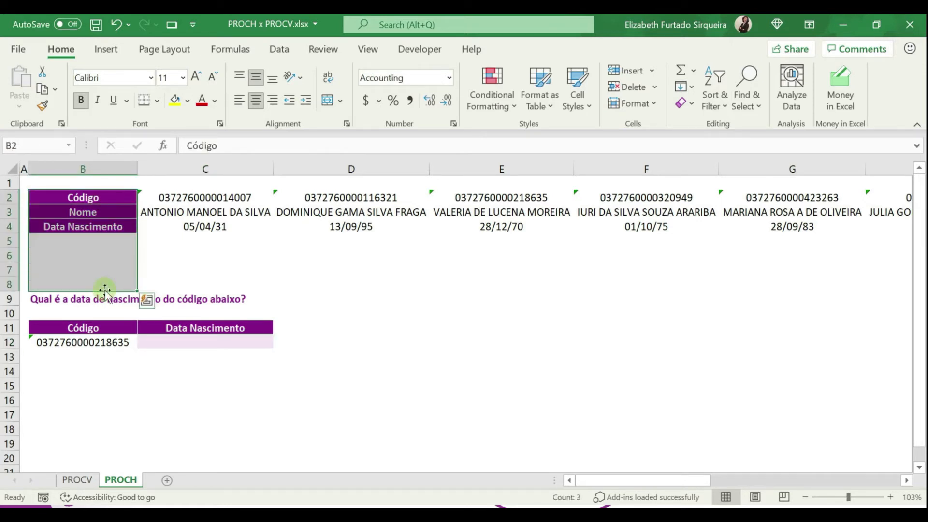
pyautogui.click(80, 200)
pyautogui.moveTo(133, 204); pyautogui.dragTo(525, 198)
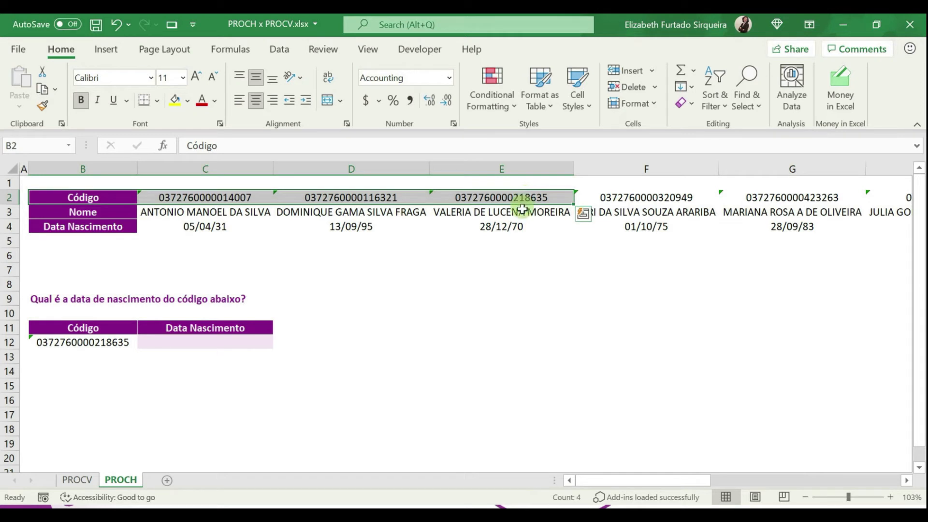
pyautogui.moveTo(522, 211); pyautogui.dragTo(520, 255)
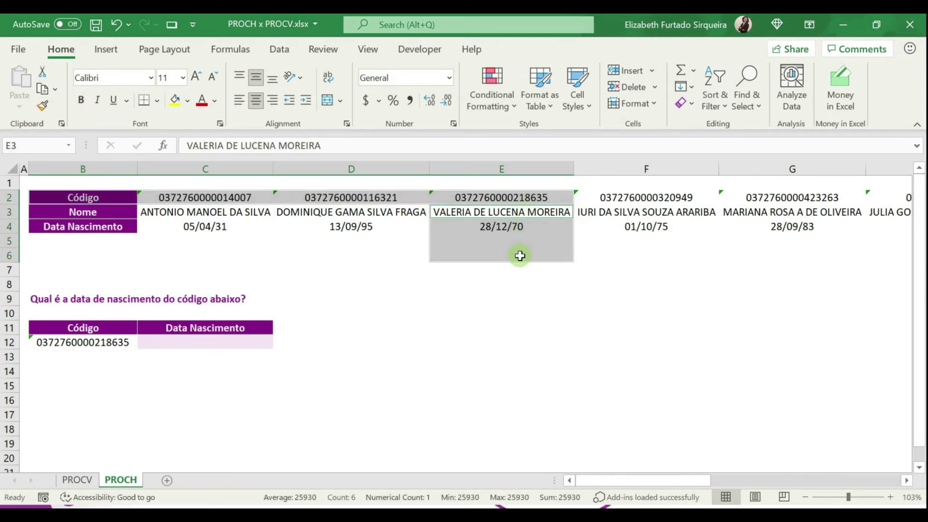
pyautogui.click(220, 240)
pyautogui.moveTo(81, 195); pyautogui.dragTo(444, 273)
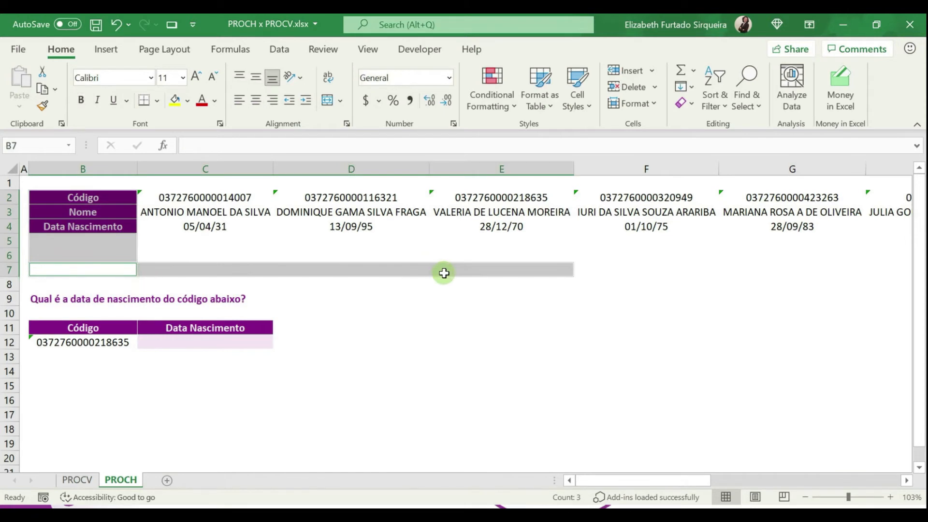
pyautogui.click(116, 195)
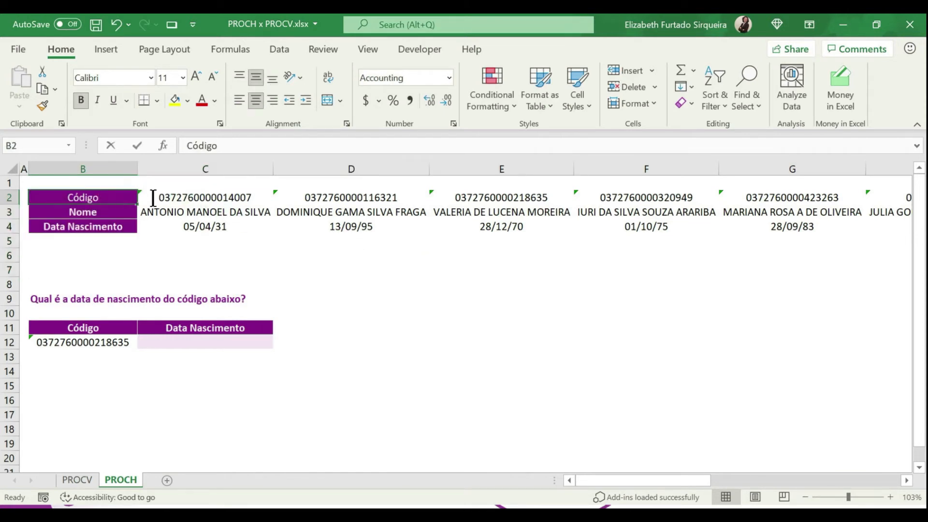
pyautogui.press('Escape')
pyautogui.hotkey('shift', 'Right')
pyautogui.hotkey('shift', 'Right')
pyautogui.hotkey('shift', 'Right')
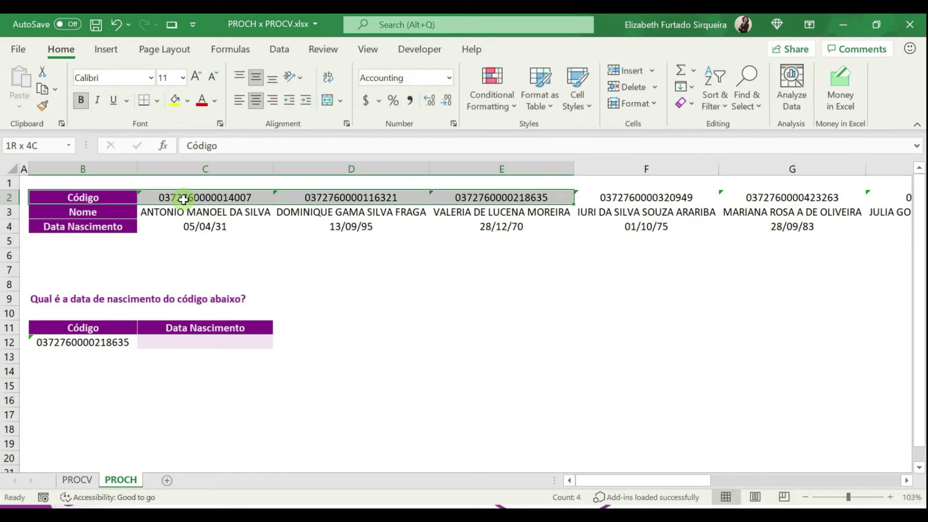
pyautogui.moveTo(495, 212); pyautogui.dragTo(497, 256)
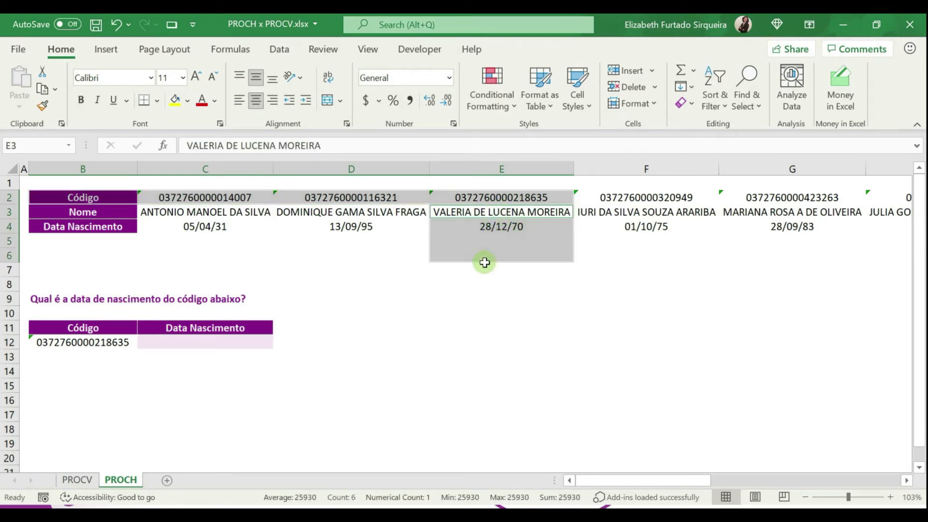
pyautogui.click(212, 342)
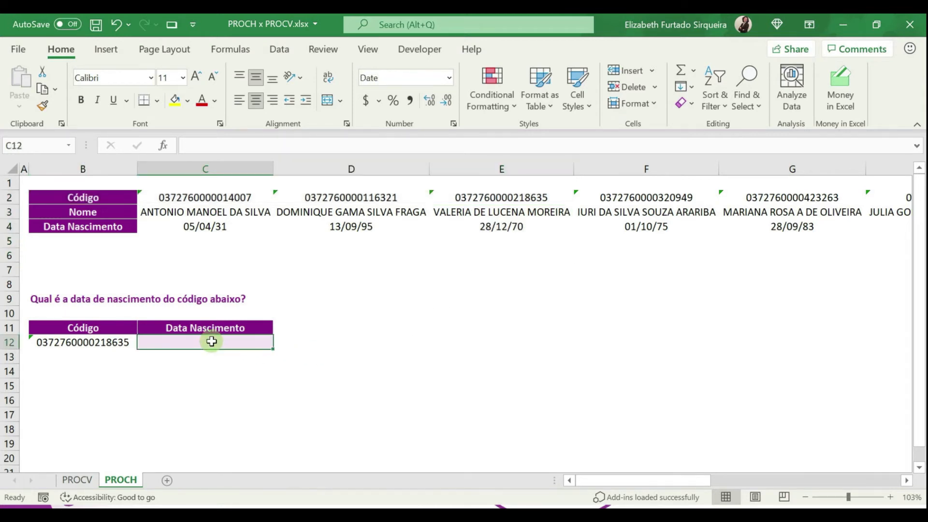
pyautogui.write('=')
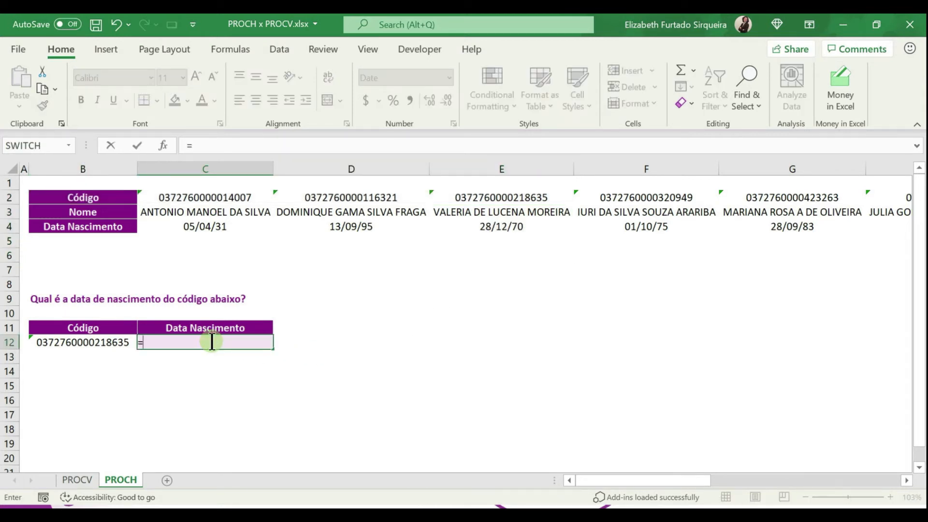
pyautogui.write('hl')
pyautogui.press('Tab')
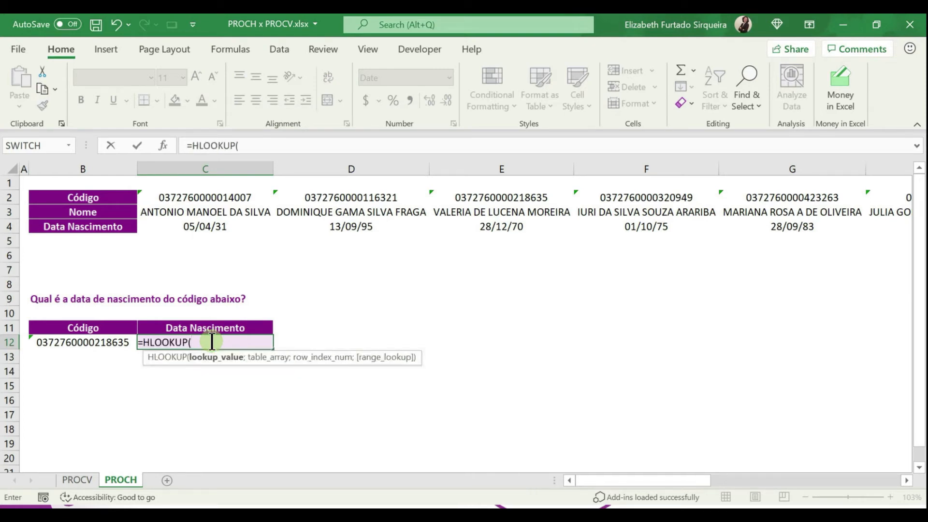
pyautogui.click(163, 146)
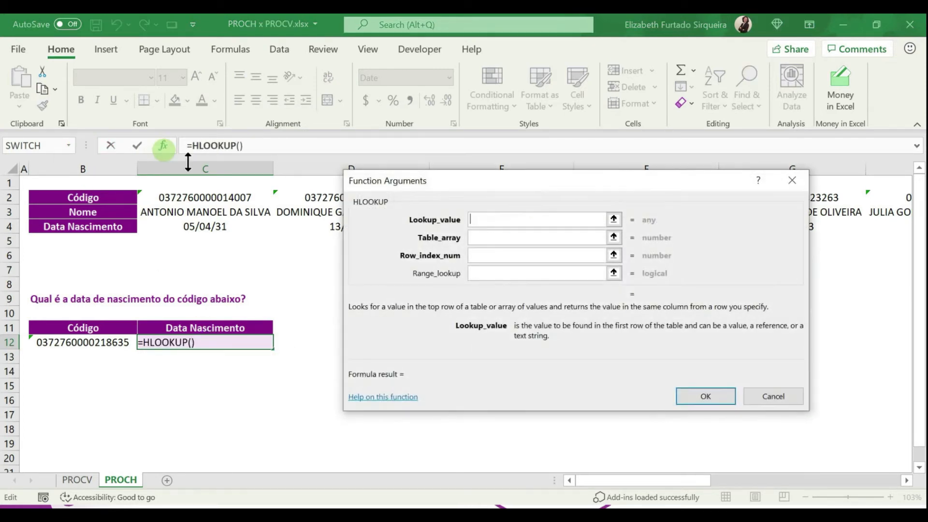
pyautogui.moveTo(523, 177); pyautogui.dragTo(519, 237)
pyautogui.click(487, 280)
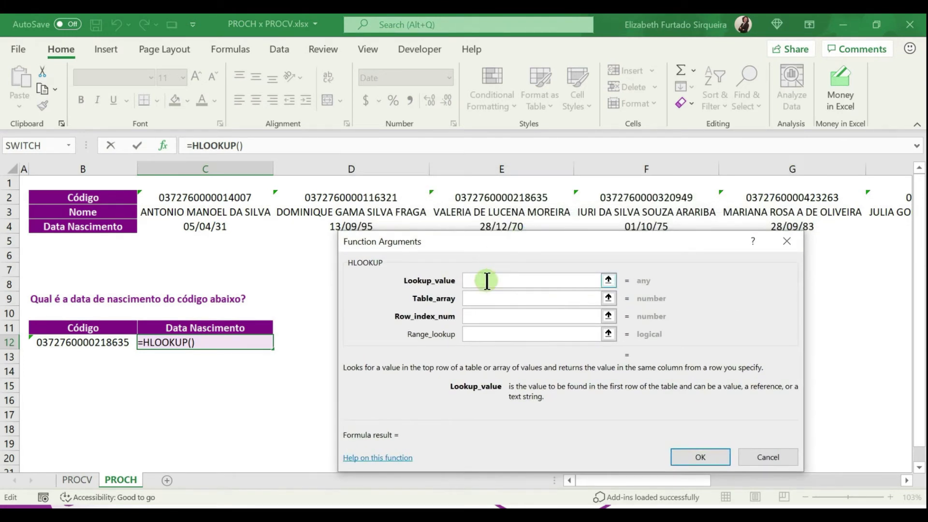
pyautogui.moveTo(481, 240); pyautogui.dragTo(470, 259)
pyautogui.click(471, 261)
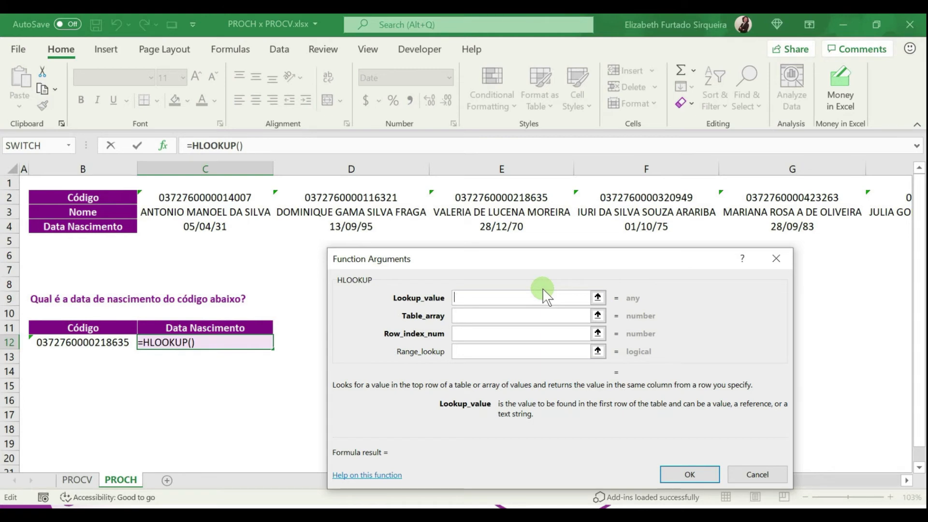
pyautogui.press('Escape')
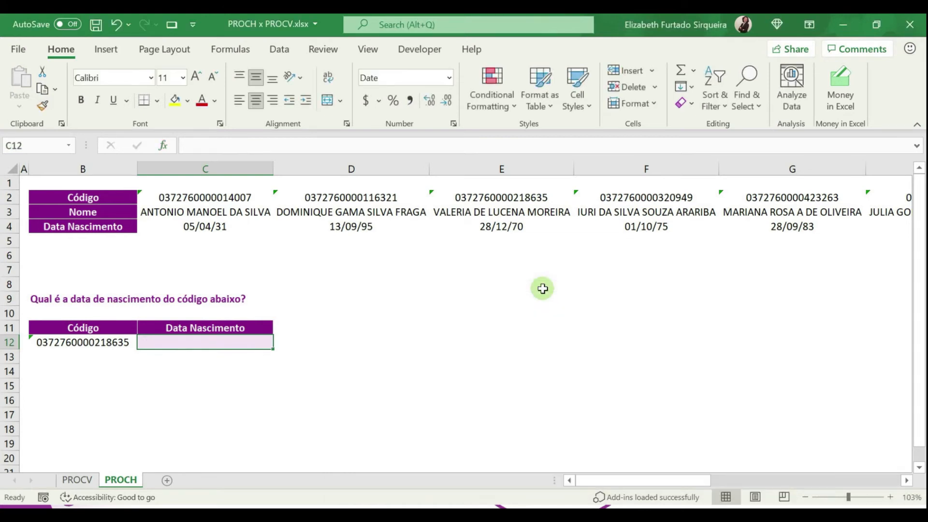
# Compare the vertical Código column on the PROCV sheet with the horizontal Código row on the PROCH sheet.
pyautogui.click(76, 482)
pyautogui.moveTo(73, 211); pyautogui.dragTo(70, 356)
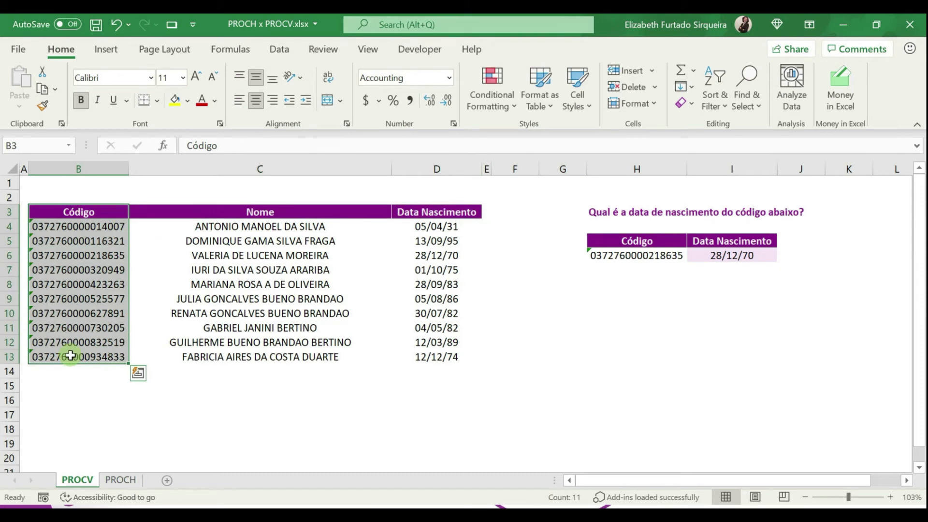
pyautogui.moveTo(62, 212); pyautogui.dragTo(57, 384)
pyautogui.click(119, 481)
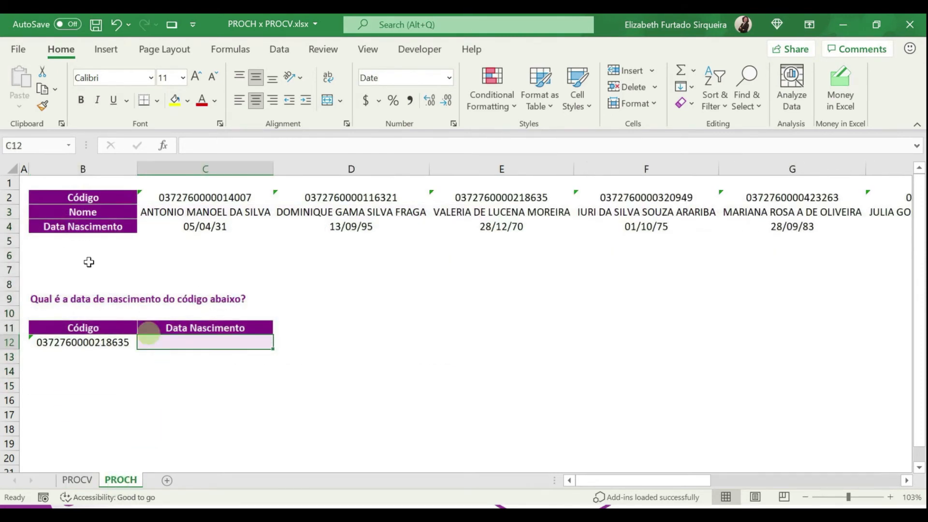
pyautogui.moveTo(51, 198); pyautogui.dragTo(474, 192)
# Start an HLOOKUP function in cell C12 with its arguments dialog and set B12 as the lookup value.
pyautogui.click(209, 342)
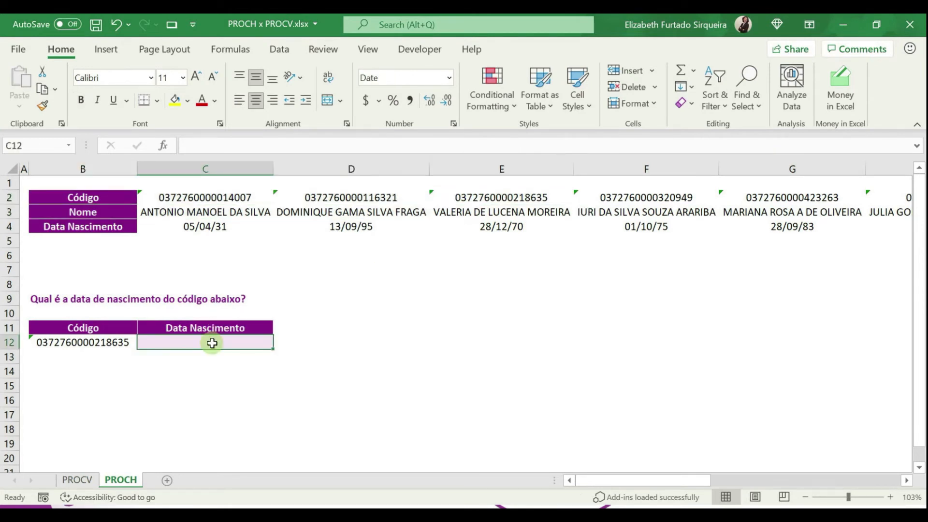
pyautogui.write('=hlo')
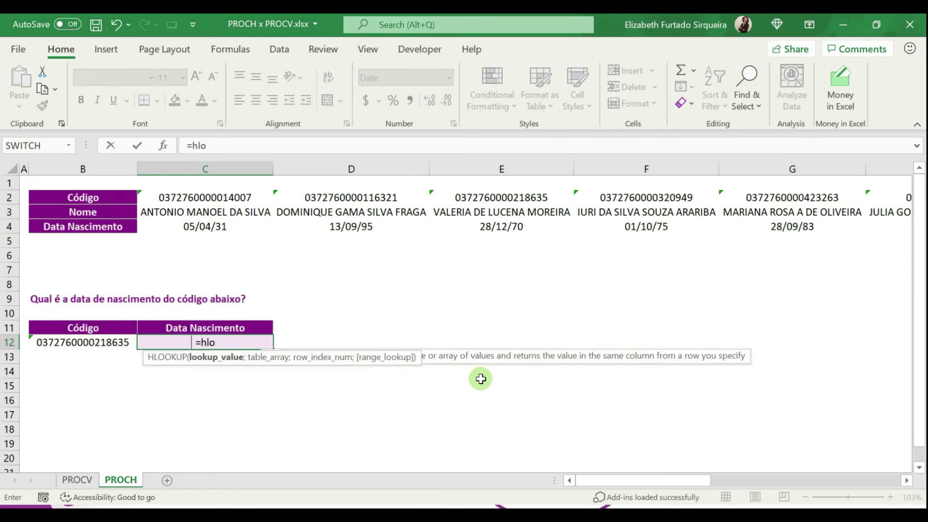
pyautogui.press('Tab')
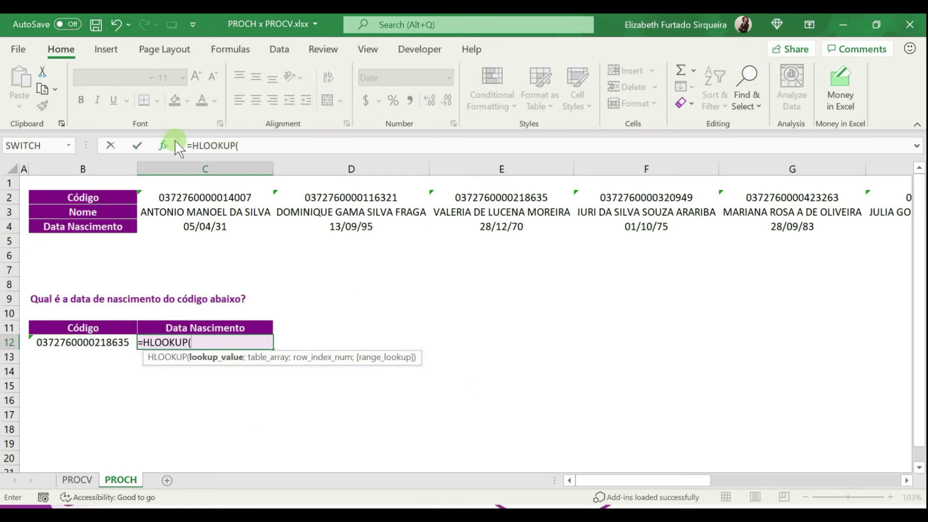
pyautogui.click(163, 145)
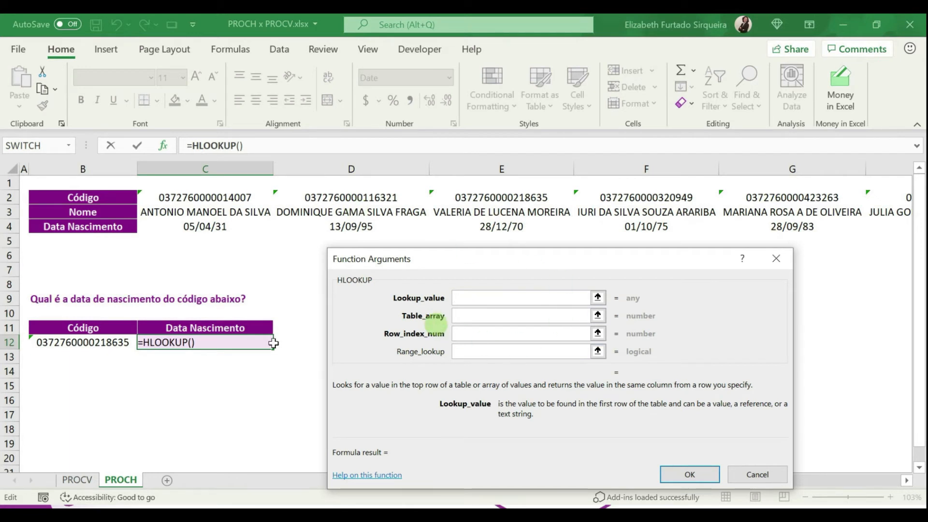
pyautogui.click(49, 342)
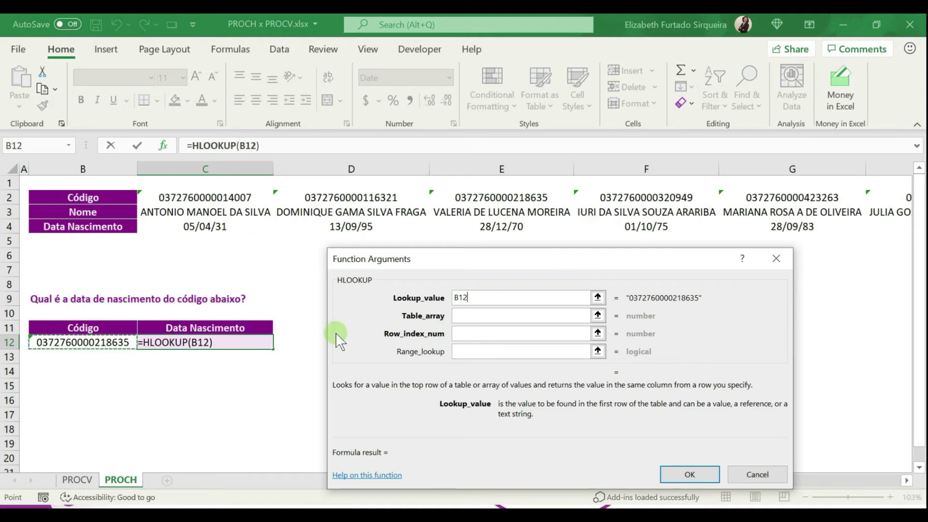
pyautogui.press('Tab')
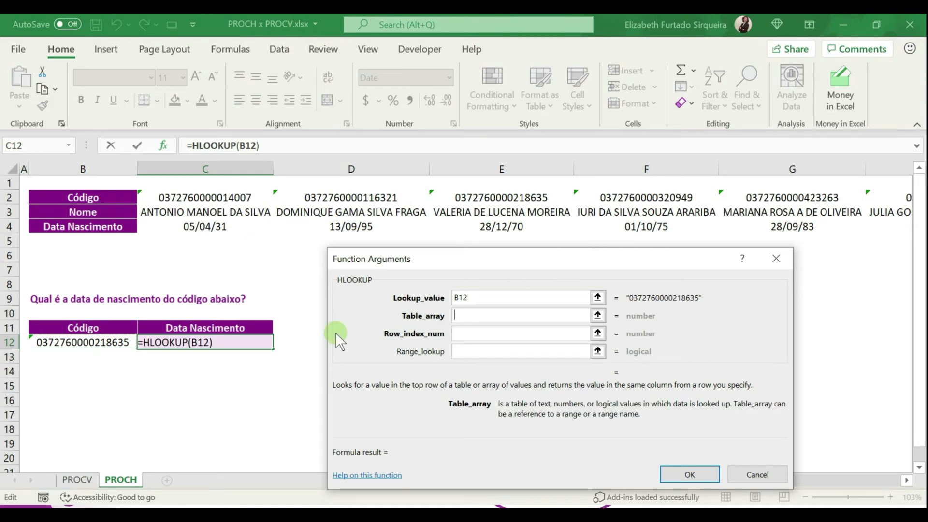
# Set the HLOOKUP table array to the whole code table as the absolute range $B$2:$L$4.
pyautogui.click(84, 198)
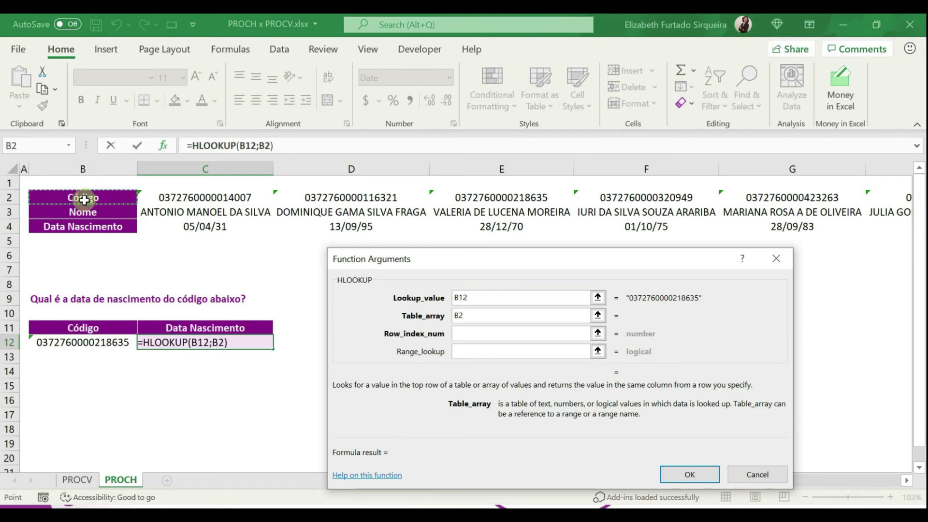
pyautogui.hotkey('ctrl', 'shift', 'Right')
pyautogui.hotkey('ctrl', 'shift', 'Down')
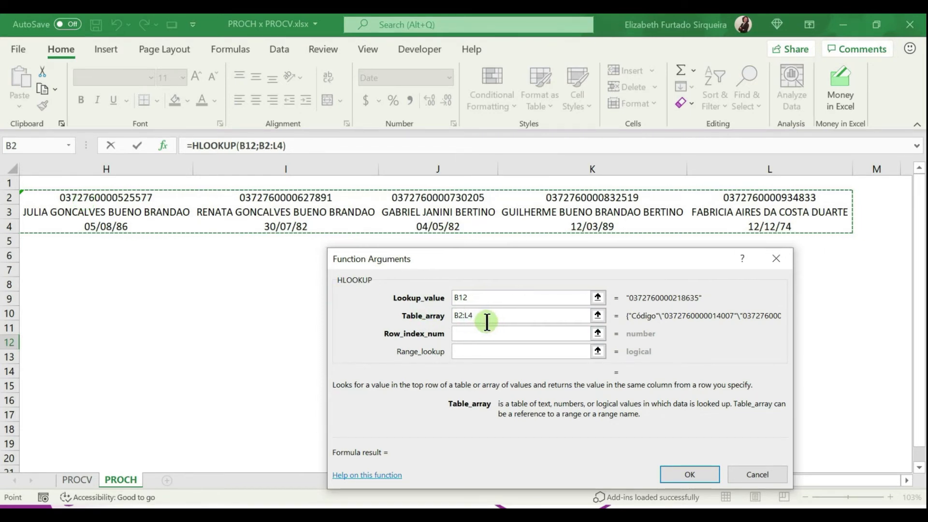
pyautogui.press('F4')
pyautogui.press('Tab')
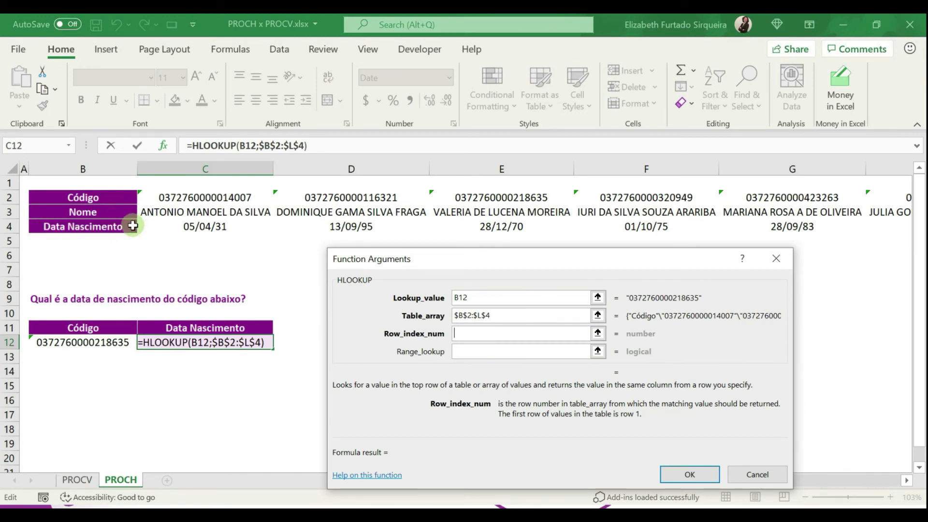
# Set the row index number to 3 and the range lookup to 0, completing the HLOOKUP formula.
pyautogui.write('3')
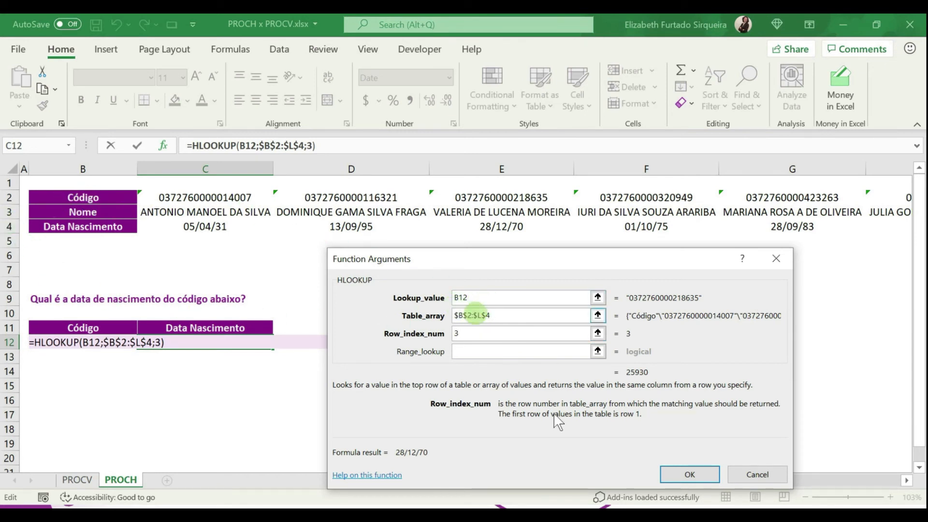
pyautogui.click(469, 353)
pyautogui.write('0')
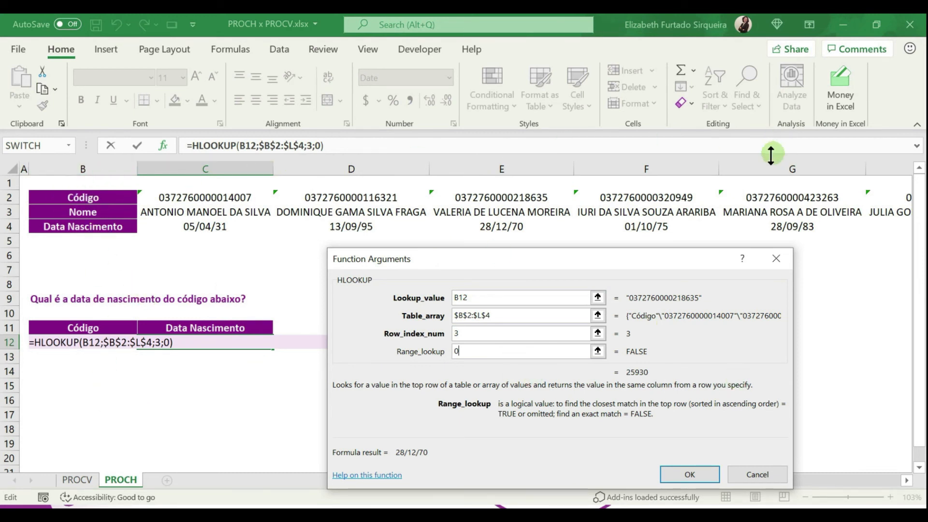
pyautogui.click(677, 466)
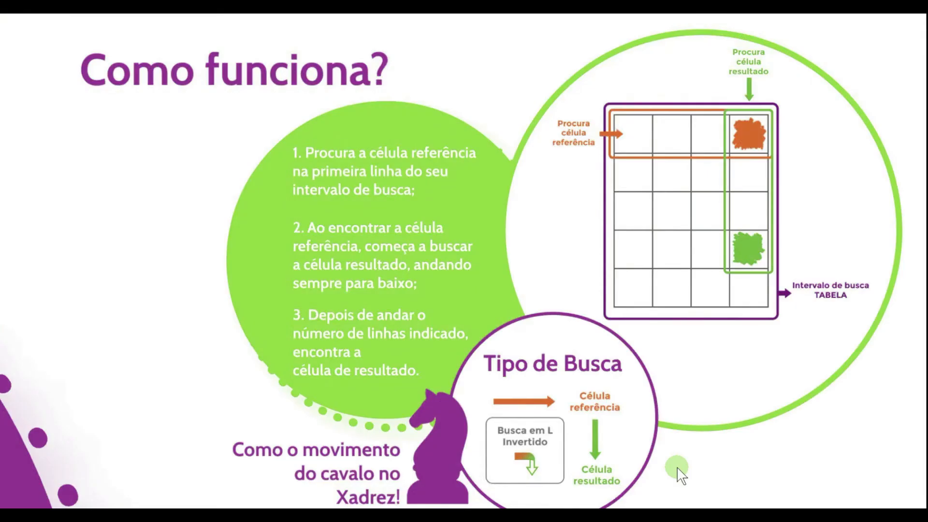